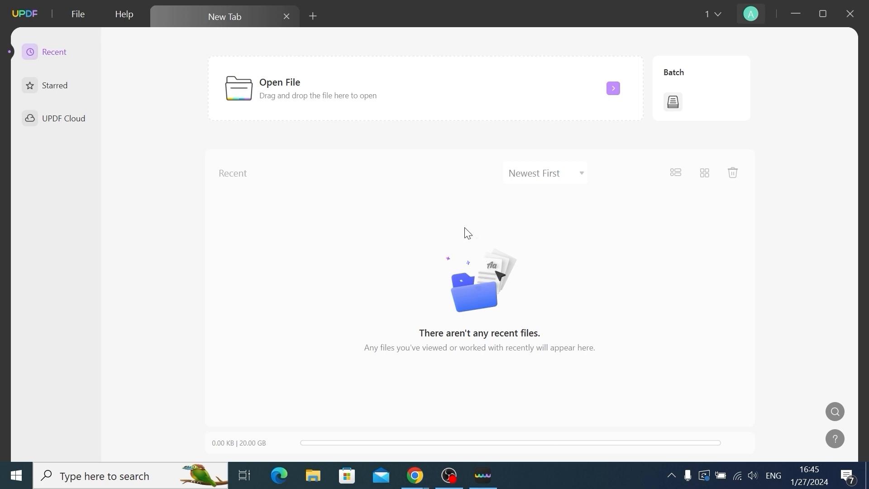
- Open the desktop image file named image in UPDF as a PDF document
{"action": "left_click", "coordinate": [312, 92]}
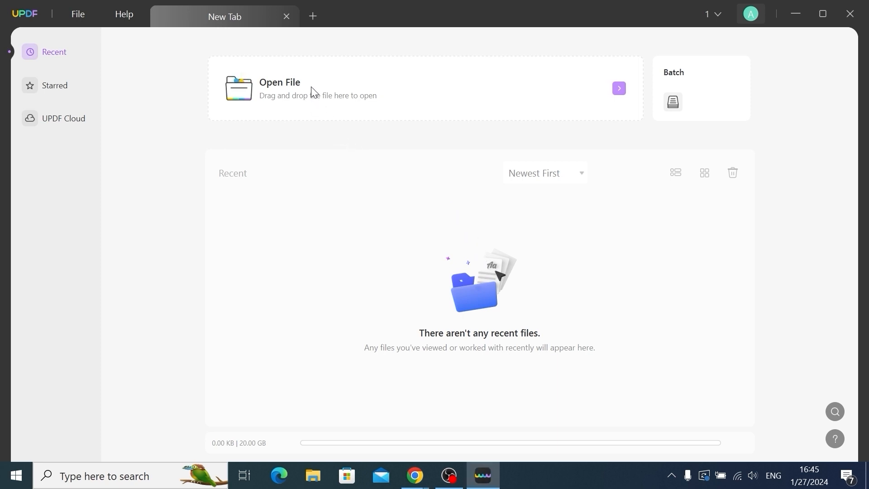
{"action": "left_click", "coordinate": [418, 11]}
{"action": "left_click", "coordinate": [798, 12]}
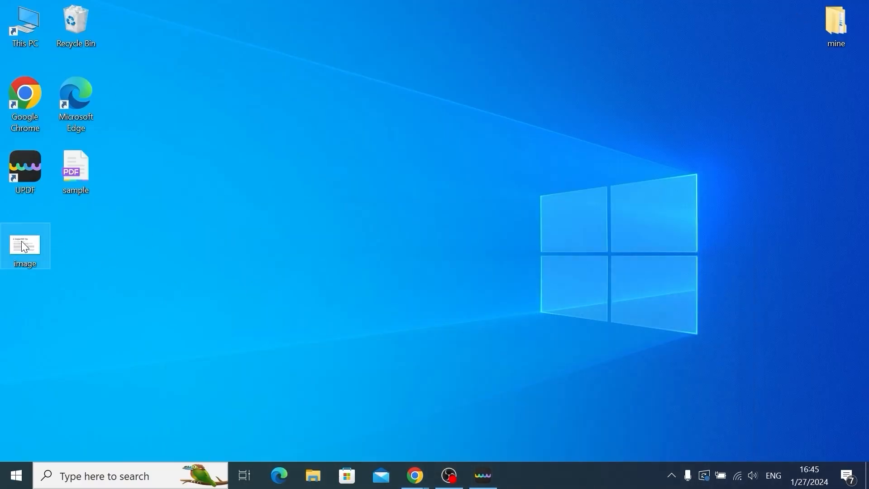
{"action": "left_click_drag", "start_coordinate": [22, 243], "coordinate": [256, 262]}
{"action": "left_click_drag", "start_coordinate": [502, 445], "coordinate": [475, 289]}
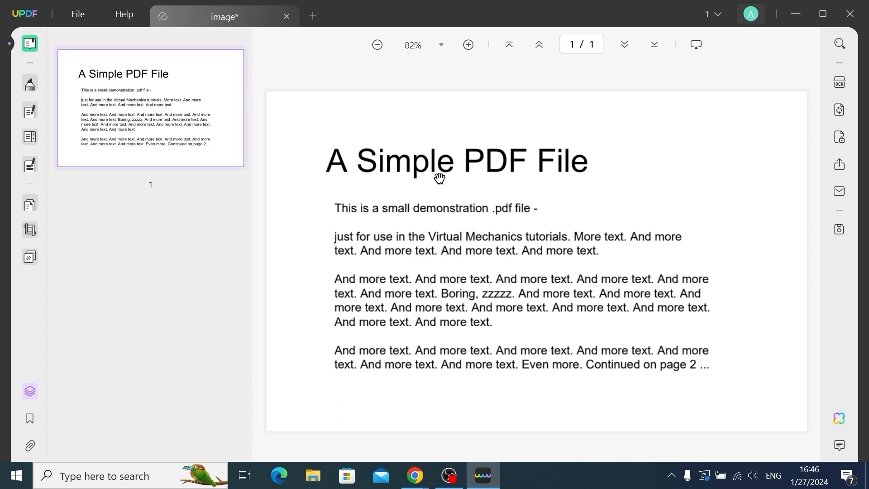
- Perform OCR on all pages as a searchable English PDF at 300 dpi, saving it to the Desktop as image_OCR
{"action": "left_click", "coordinate": [840, 83]}
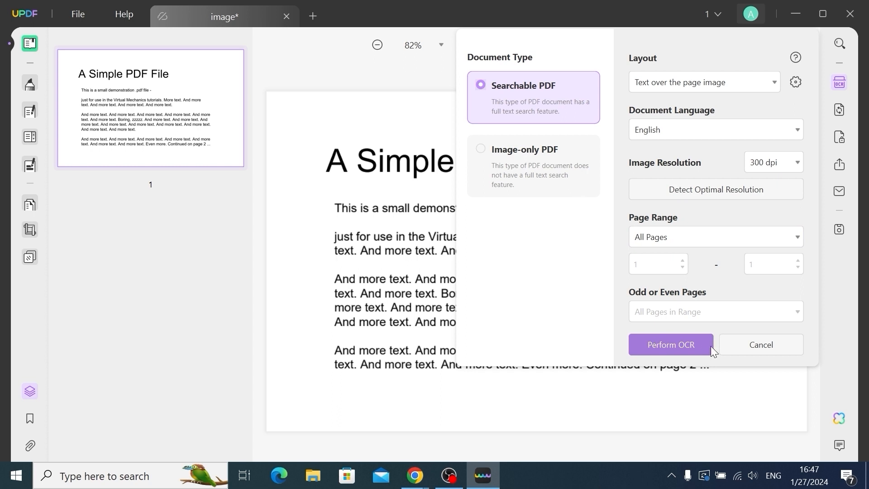
{"action": "left_click", "coordinate": [674, 343]}
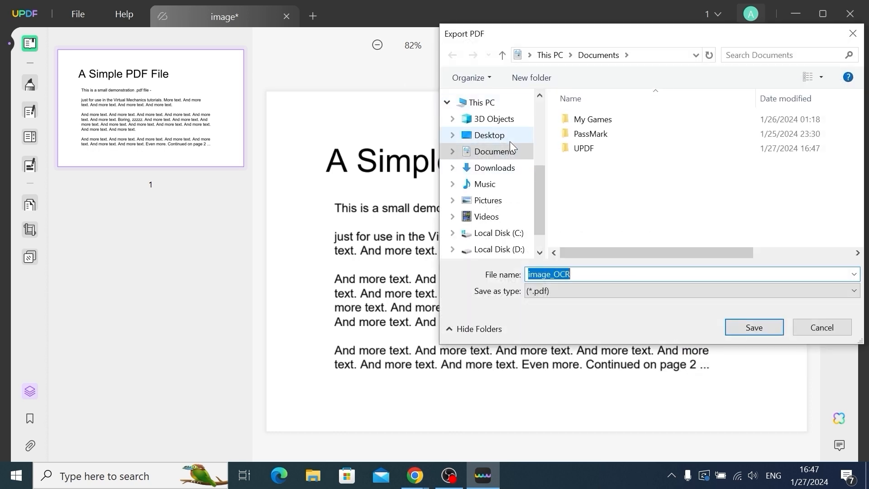
{"action": "left_click", "coordinate": [496, 138]}
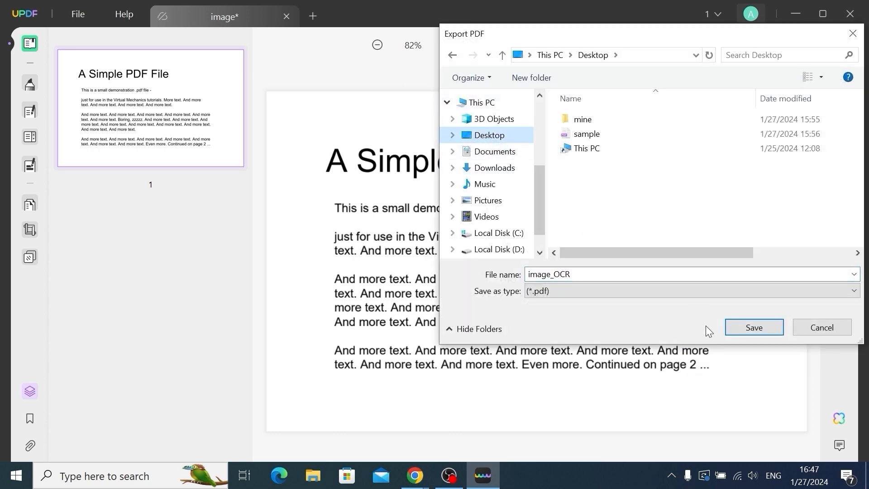
{"action": "left_click", "coordinate": [761, 327]}
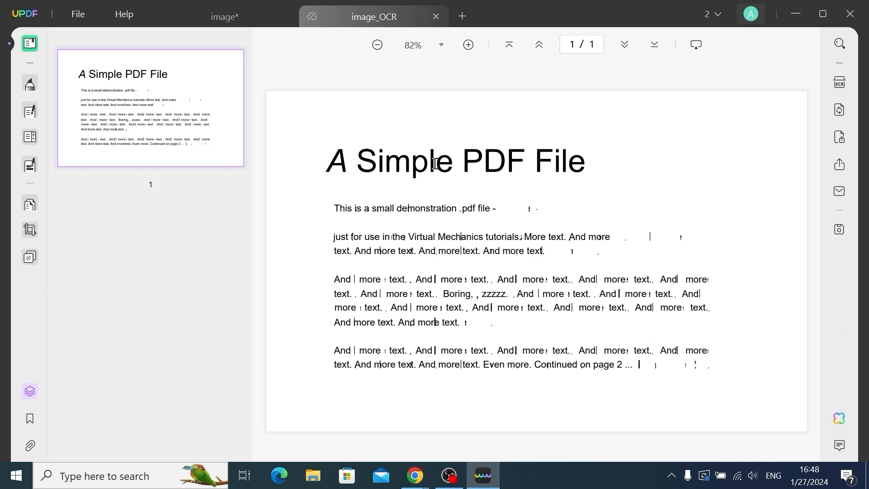
- Replace the heading "A Simple PDF File" in the image_OCR document with "Tutorial"
{"action": "left_click", "coordinate": [30, 111]}
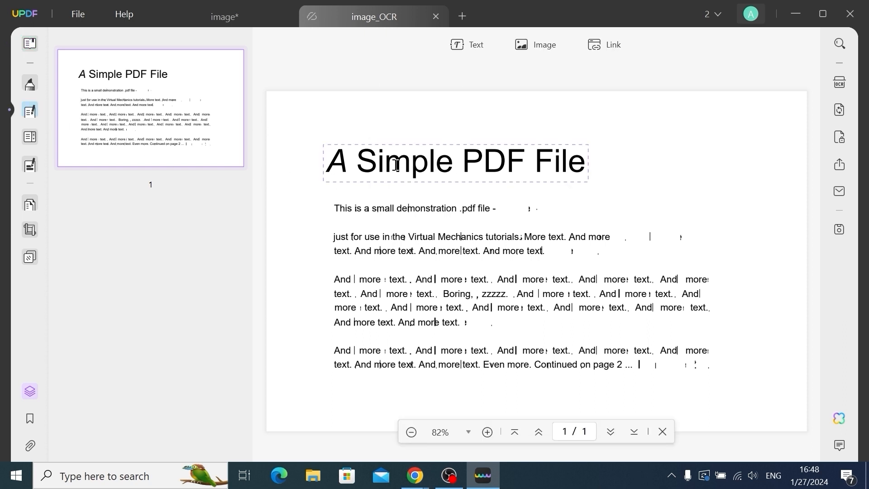
{"action": "left_click_drag", "start_coordinate": [326, 161], "coordinate": [676, 162]}
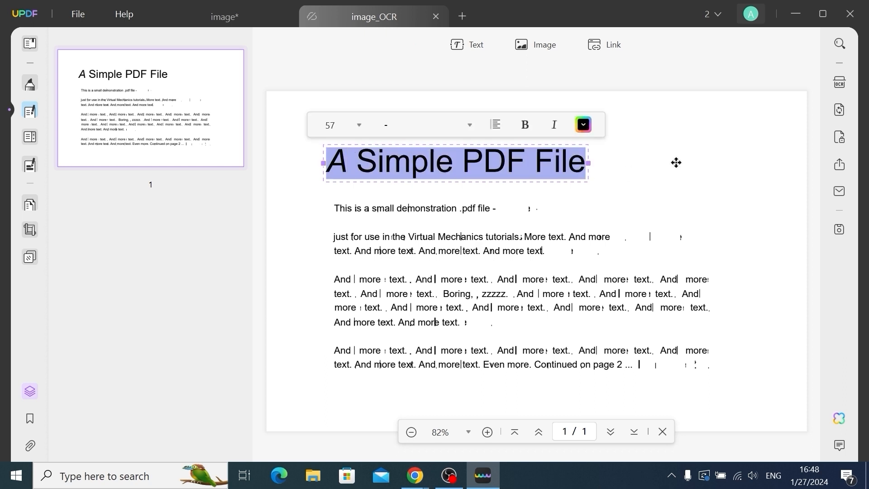
{"action": "type", "text": "T"}
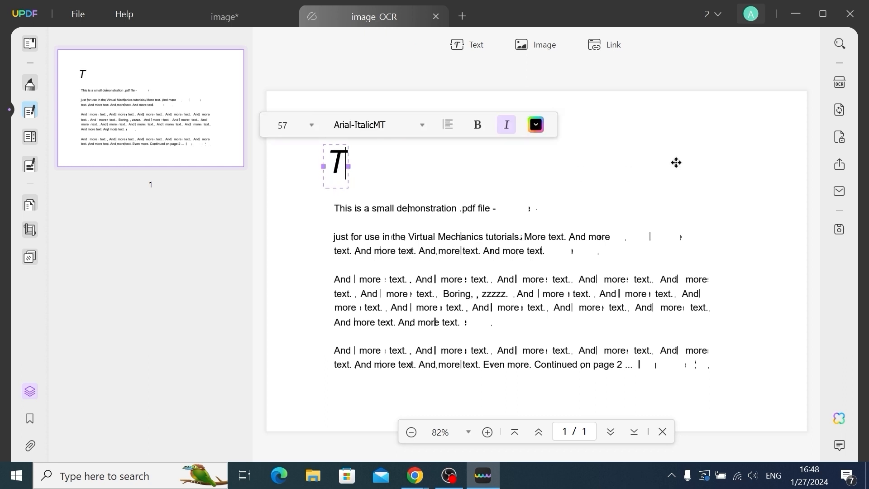
{"action": "type", "text": "utorial"}
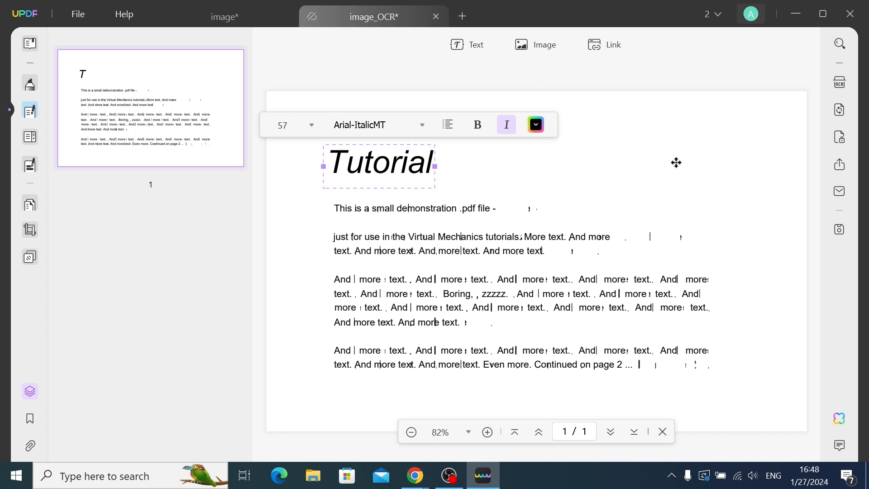
{"action": "left_click", "coordinate": [676, 163]}
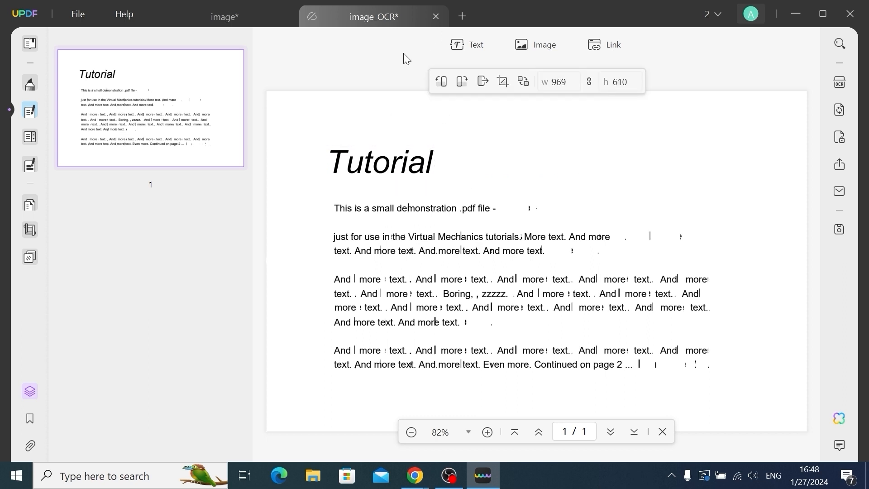
- Close the image_OCR document and open the sample PDF from the desktop
{"action": "left_click", "coordinate": [435, 16]}
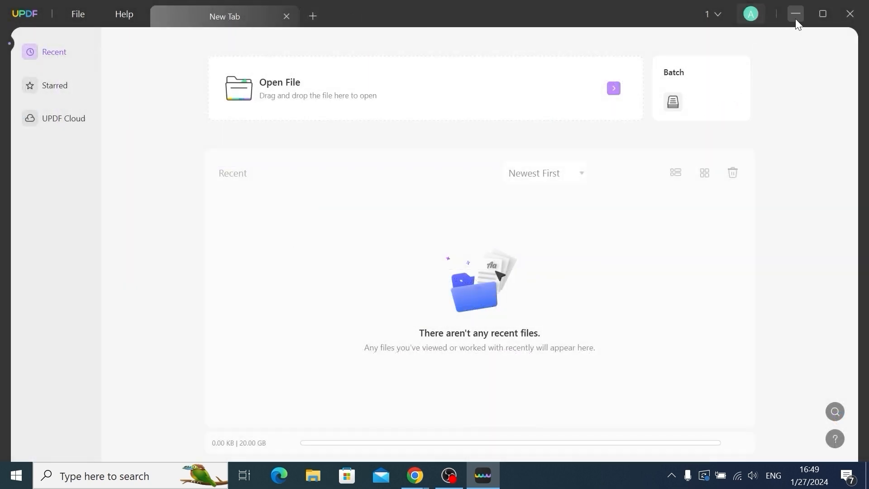
{"action": "left_click", "coordinate": [796, 15]}
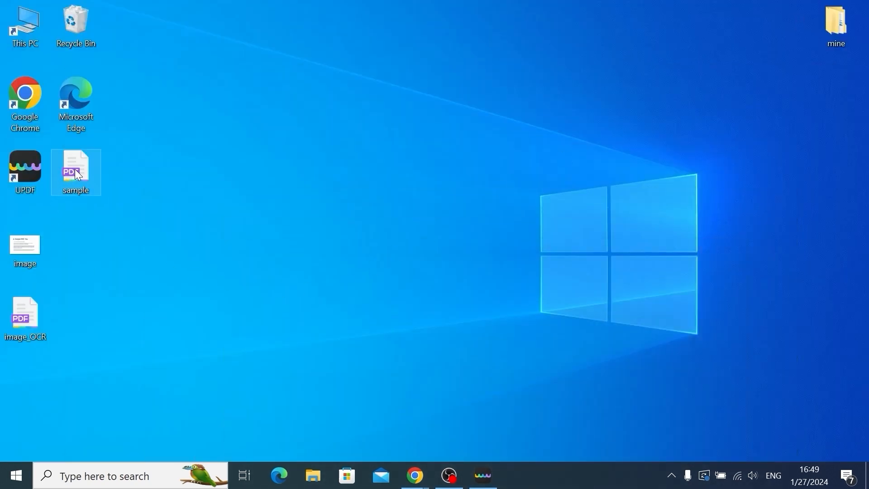
{"action": "left_click_drag", "start_coordinate": [330, 270], "coordinate": [471, 292]}
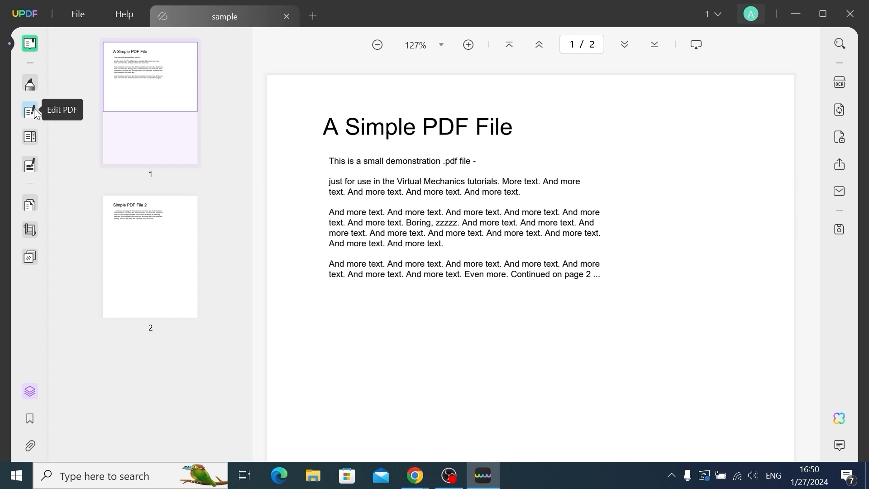
- Replace the page 1 heading of the sample PDF with "Tutorial"
{"action": "left_click", "coordinate": [32, 111]}
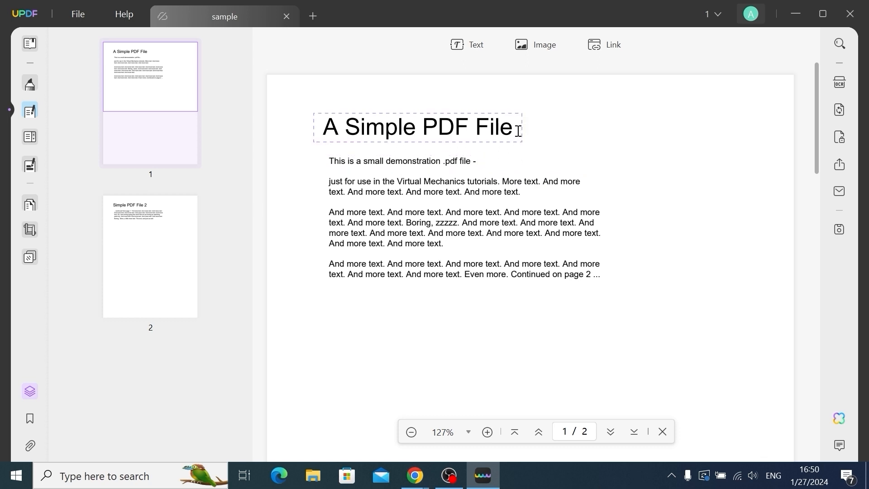
{"action": "left_click_drag", "start_coordinate": [519, 132], "coordinate": [295, 110]}
{"action": "key", "text": "BackSpace"}
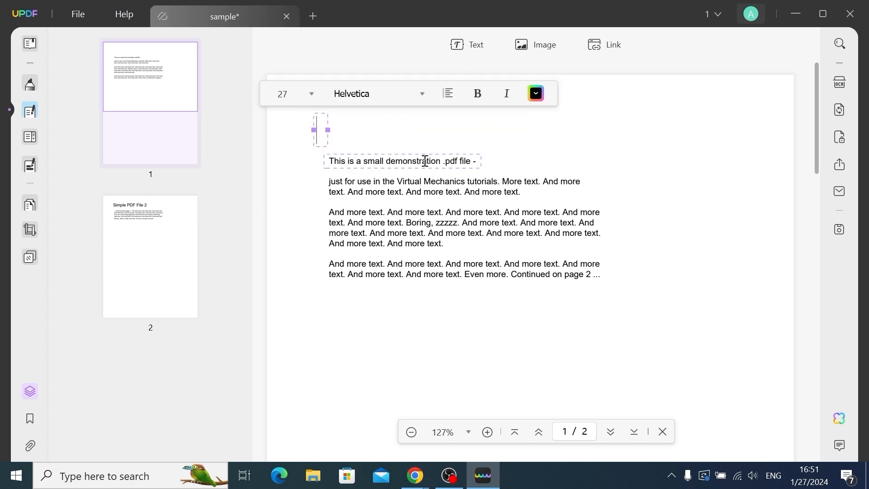
{"action": "type", "text": "Tu"}
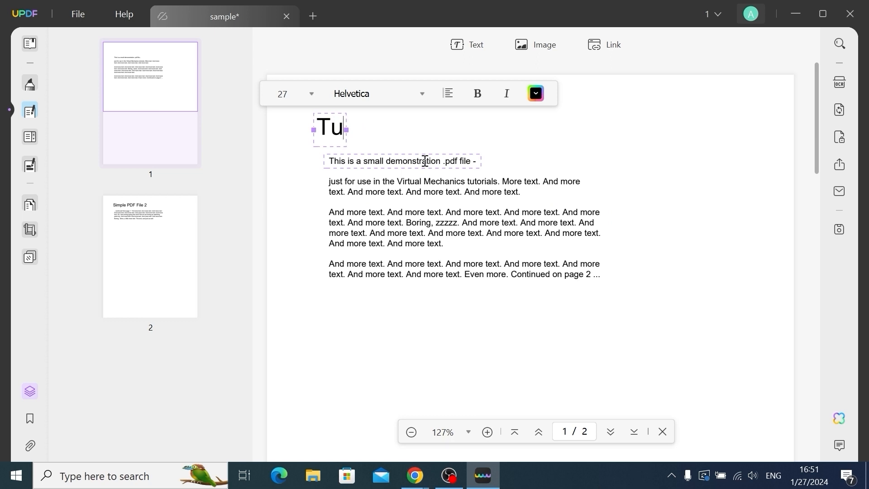
{"action": "type", "text": "torial"}
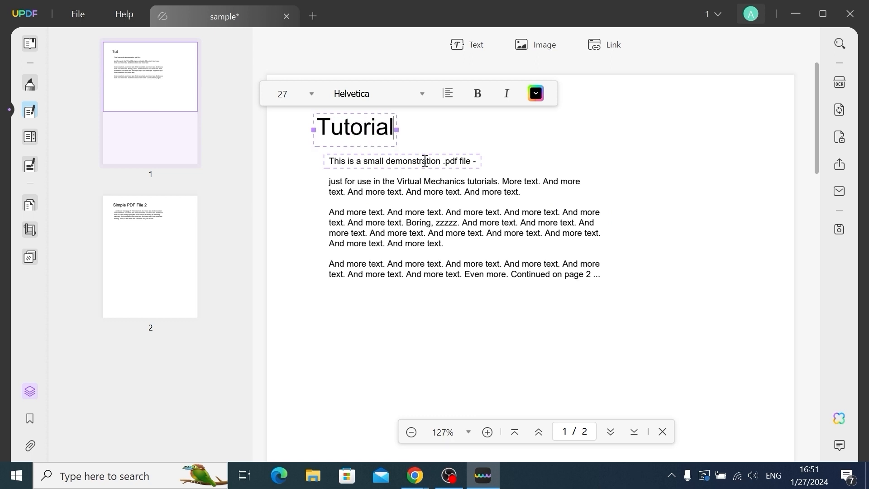
- Replace the line below the Tutorial heading with "How to install windows 11"
{"action": "left_click", "coordinate": [326, 161]}
{"action": "left_click_drag", "start_coordinate": [326, 161], "coordinate": [565, 190]}
{"action": "type", "text": "Ho"}
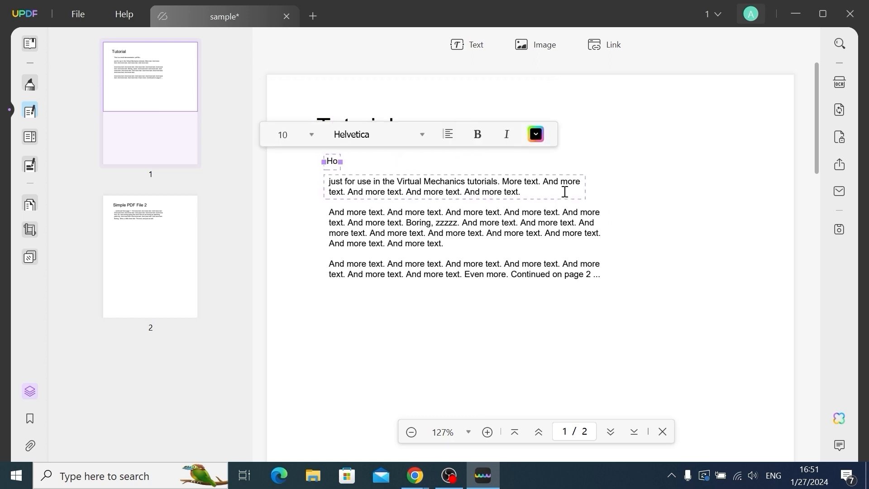
{"action": "type", "text": "w to install windows 11"}
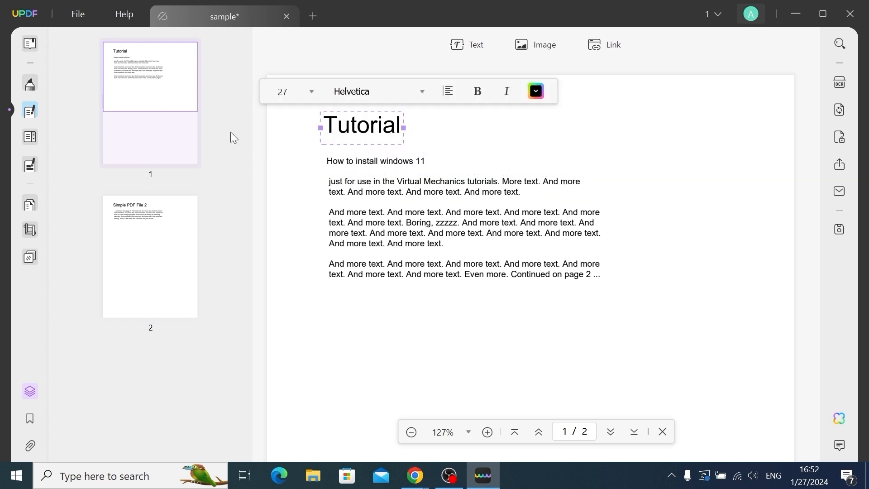
- Highlight the line "How to install windows 11" in reader mode, trying green and settling on yellow
{"action": "left_click", "coordinate": [32, 44]}
{"action": "left_click_drag", "start_coordinate": [427, 161], "coordinate": [304, 162]}
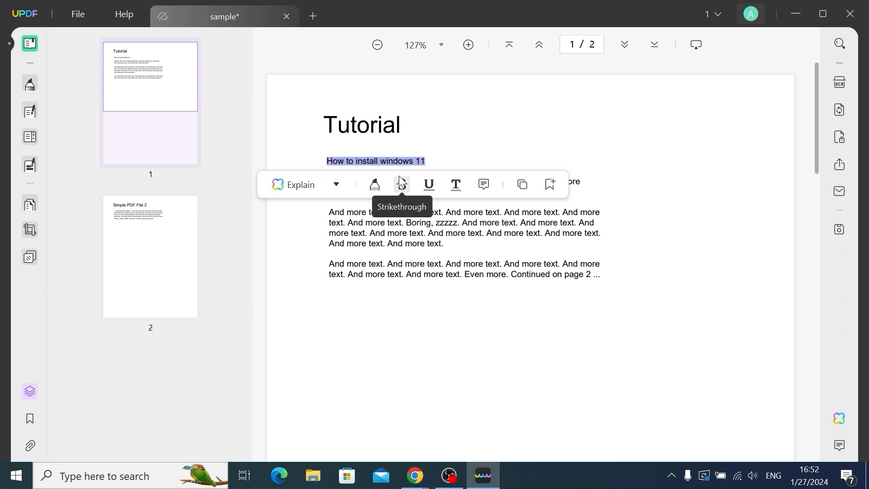
{"action": "left_click", "coordinate": [374, 185]}
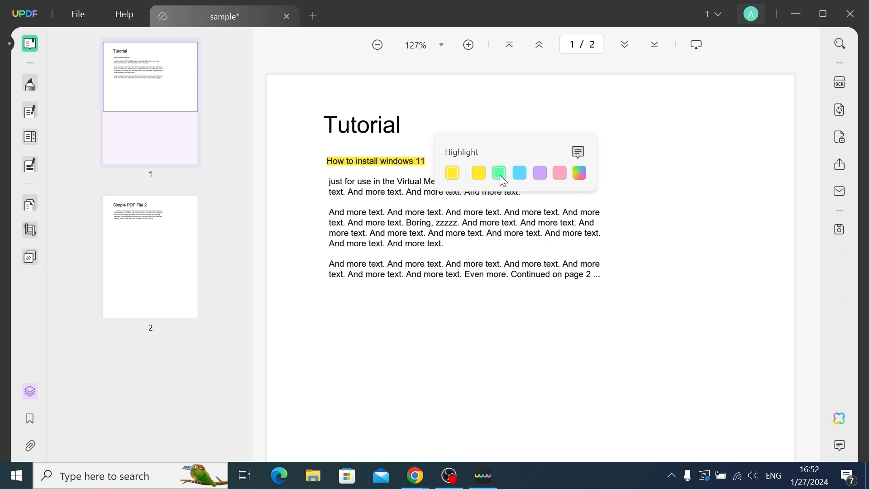
{"action": "left_click", "coordinate": [500, 174]}
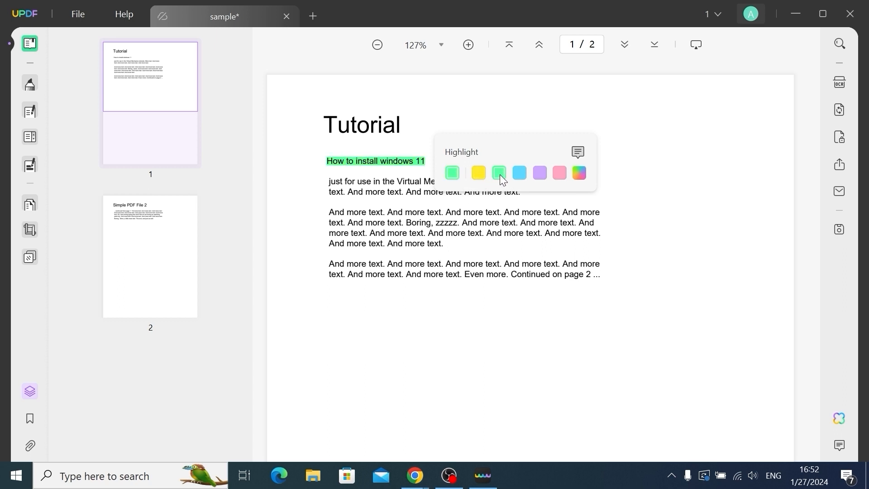
{"action": "left_click", "coordinate": [479, 173]}
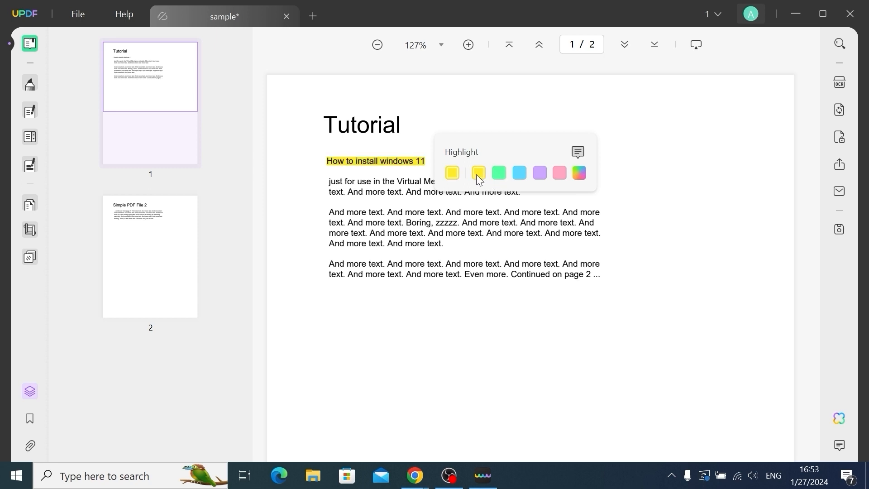
- Delete the yellow highlight from the line "How to install windows 11"
{"action": "left_click", "coordinate": [373, 162]}
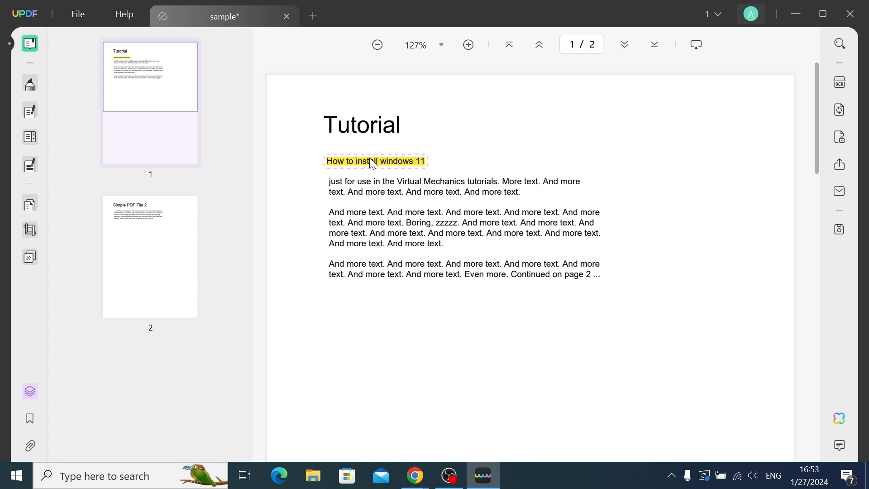
{"action": "right_click", "coordinate": [369, 162]}
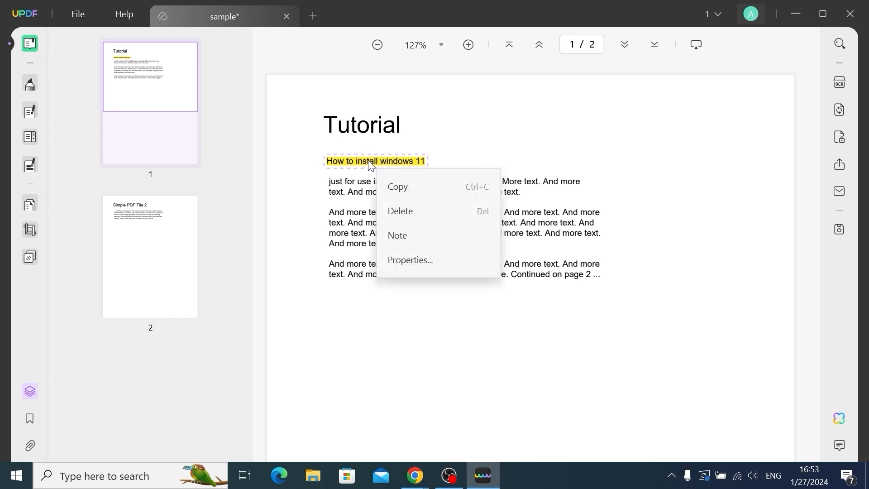
{"action": "left_click", "coordinate": [422, 210]}
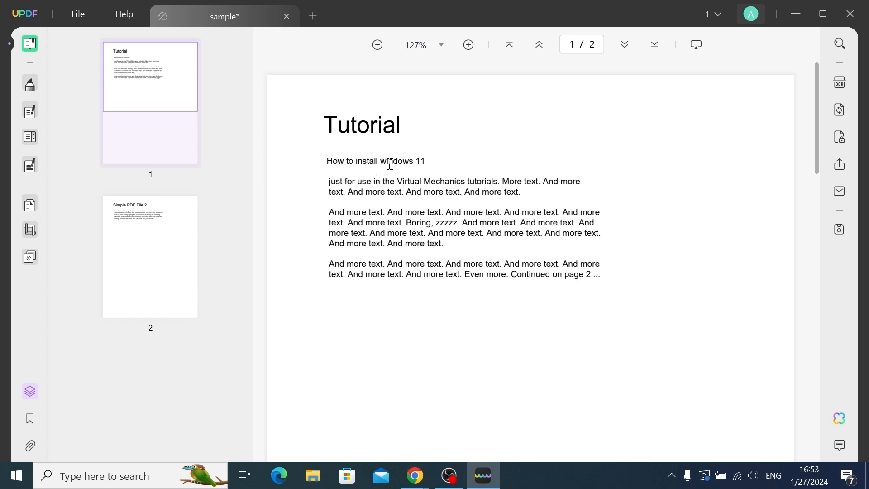
- Translate the line "How to install windows 11" into Ukrainian with the AI assistant and close the translation
{"action": "left_click_drag", "start_coordinate": [386, 162], "coordinate": [325, 161]}
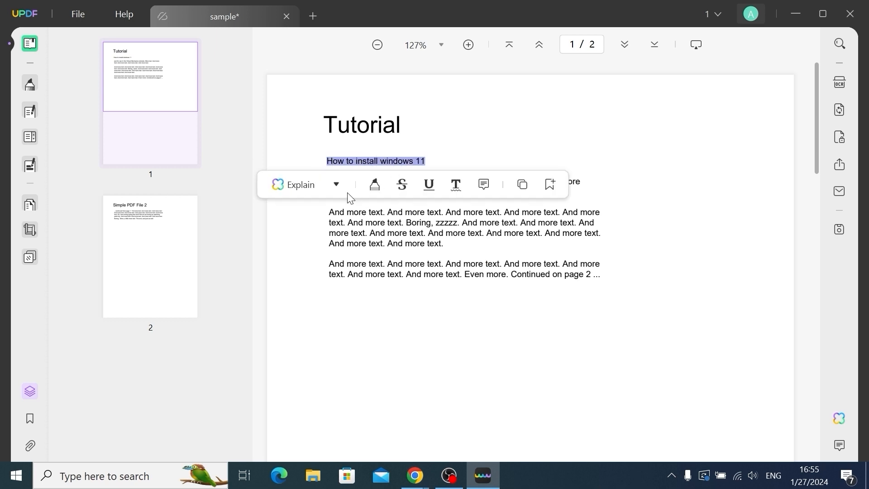
{"action": "left_click", "coordinate": [336, 186]}
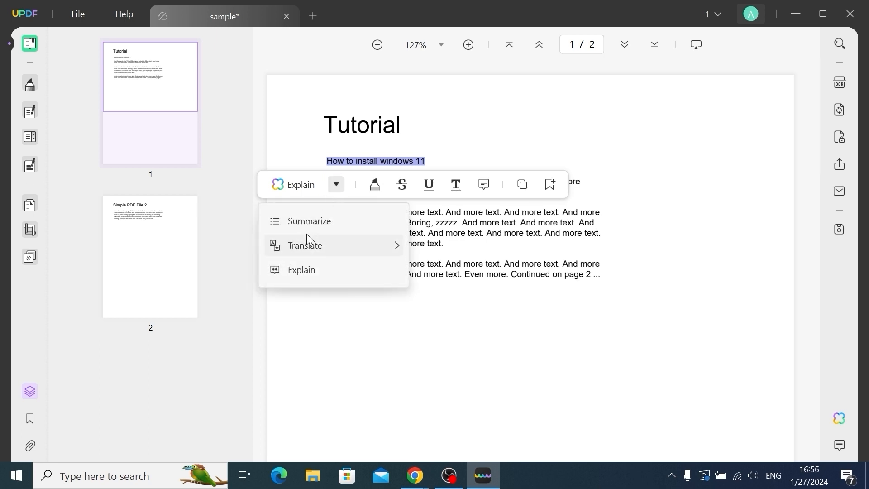
{"action": "mouse_move", "coordinate": [310, 240]}
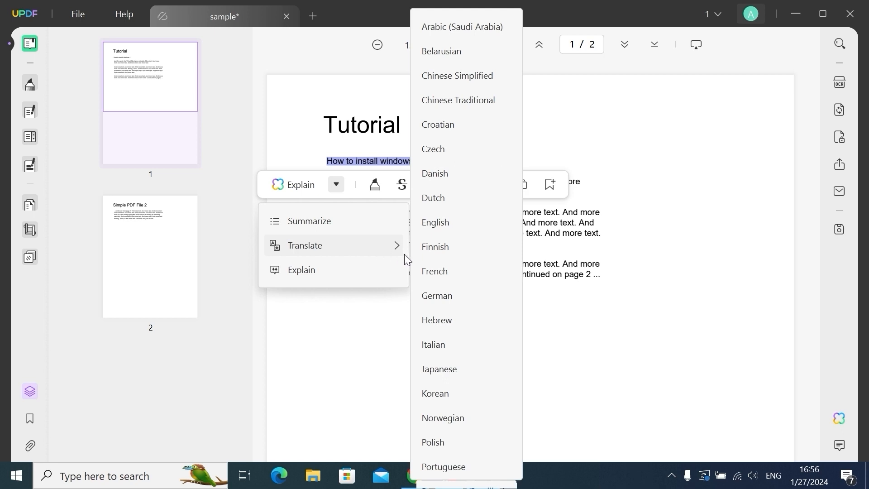
{"action": "scroll", "coordinate": [430, 267], "scroll_direction": "down", "scroll_amount": 3}
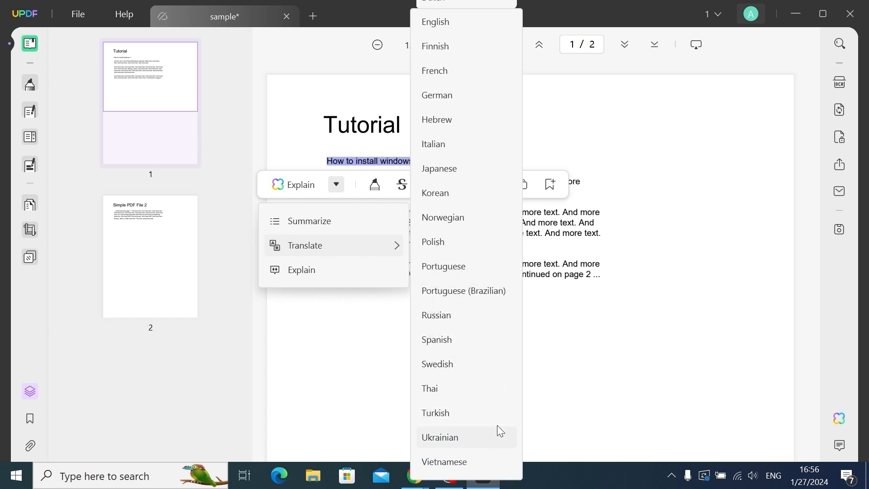
{"action": "left_click", "coordinate": [471, 439]}
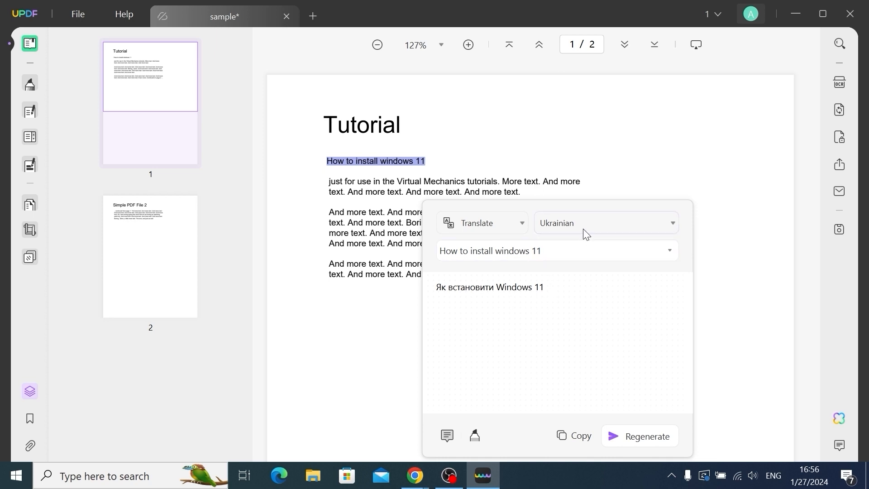
{"action": "left_click", "coordinate": [636, 171]}
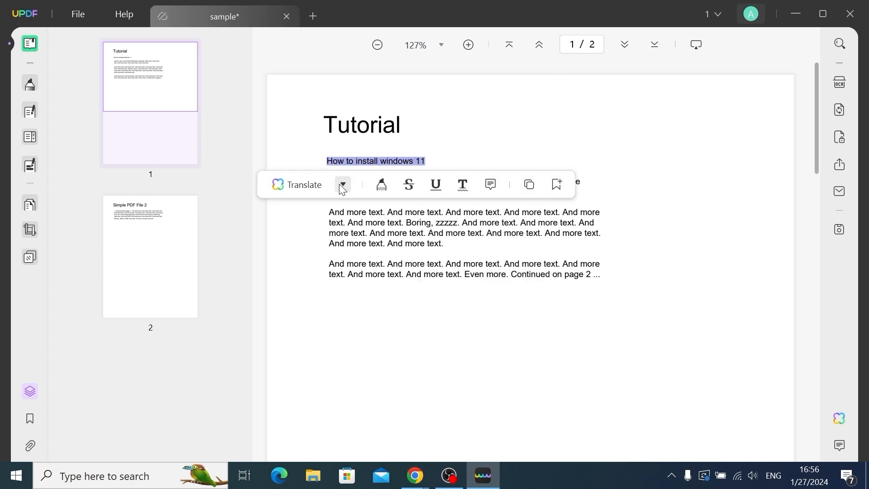
- Have the AI assistant explain the selected line "How to install windows 11", read through the explanation, and close it
{"action": "left_click", "coordinate": [342, 187]}
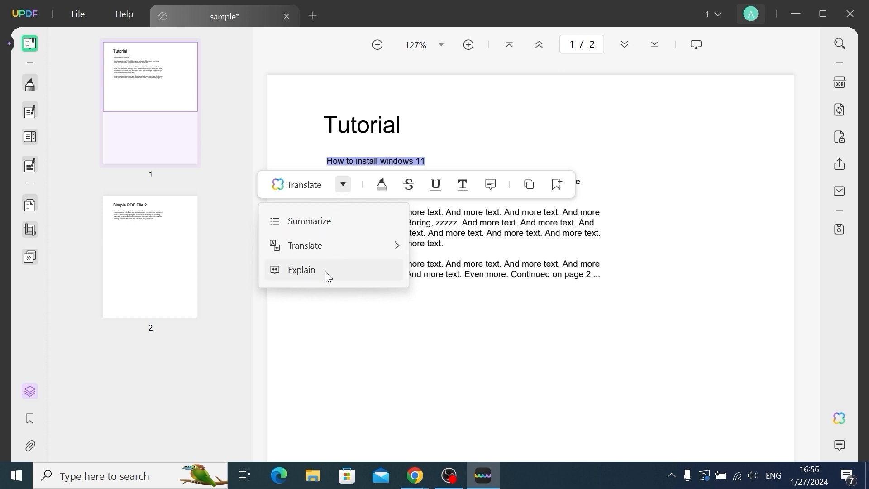
{"action": "left_click", "coordinate": [307, 271]}
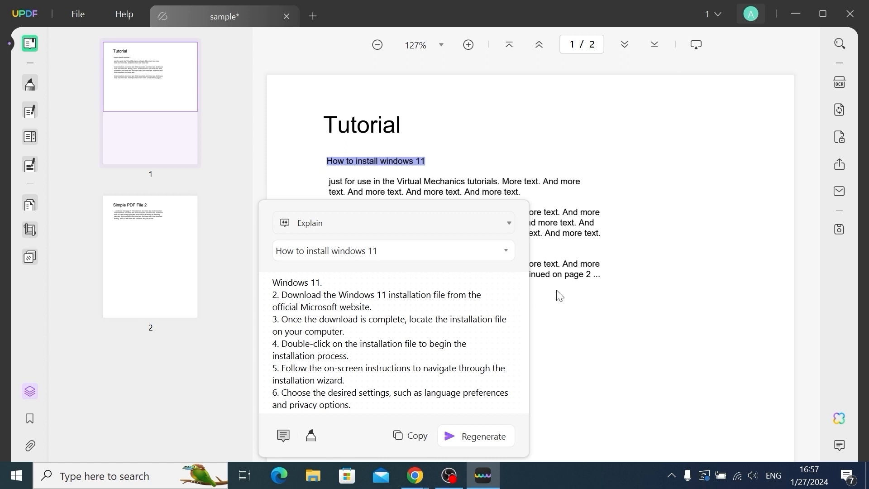
{"action": "scroll", "coordinate": [334, 336], "scroll_direction": "down", "scroll_amount": 3}
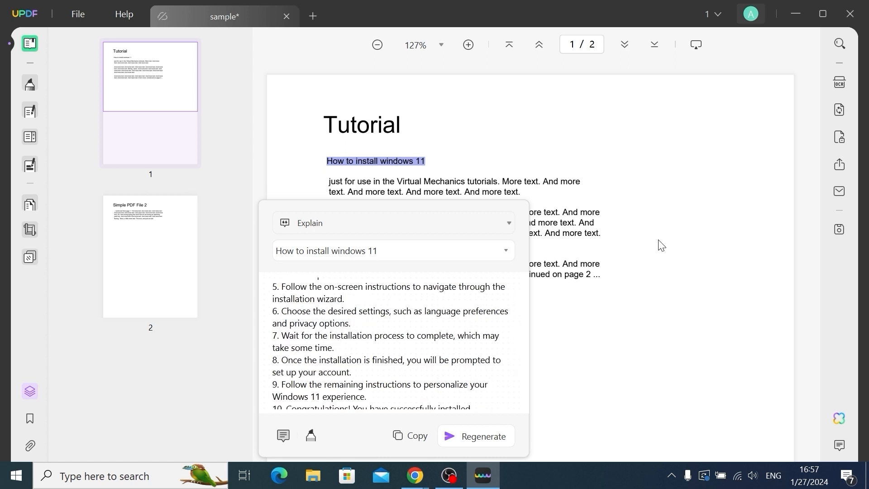
{"action": "left_click", "coordinate": [654, 220]}
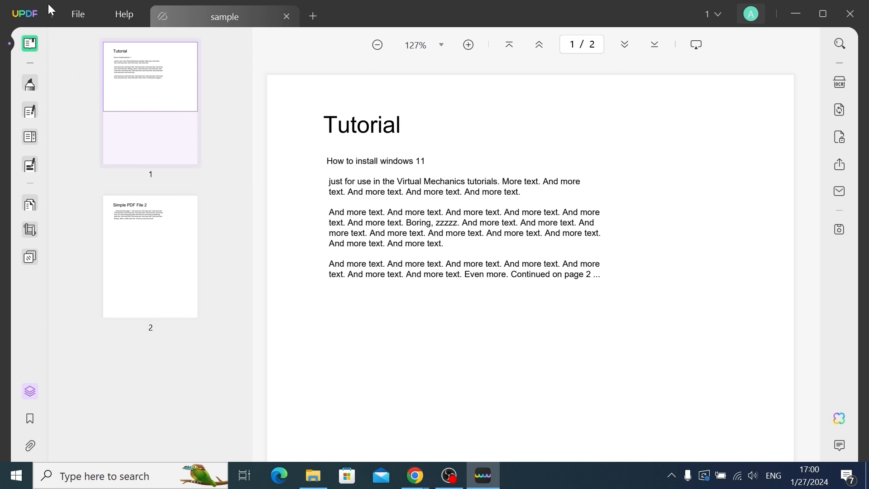
- Export pages 1 to 2 of the sample PDF as a text (.txt) file named sample_Copy1 on the Desktop
{"action": "left_click", "coordinate": [69, 13]}
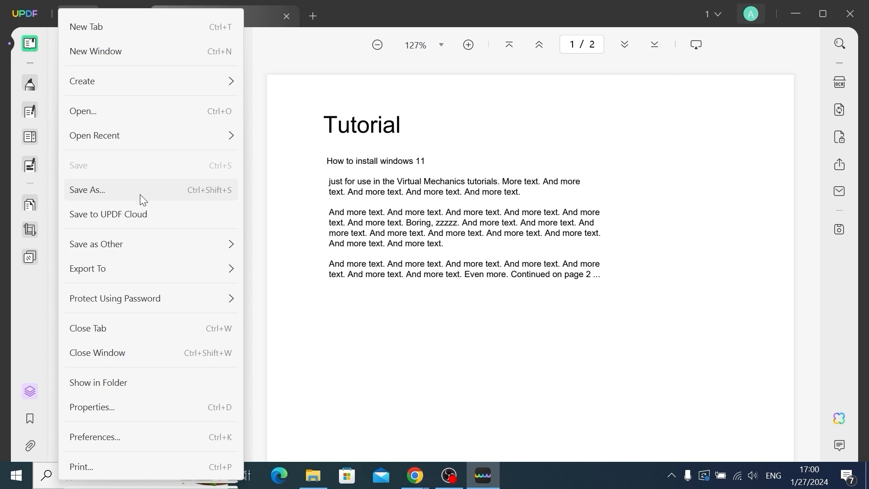
{"action": "mouse_move", "coordinate": [170, 263]}
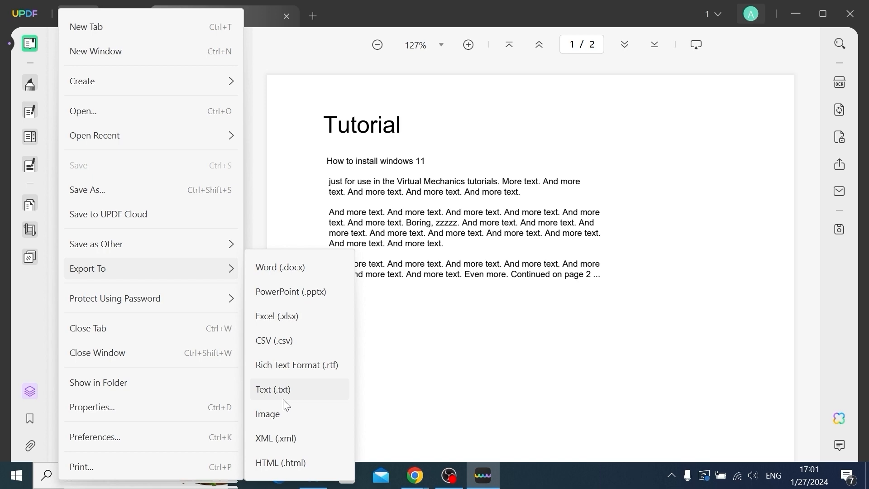
{"action": "left_click", "coordinate": [270, 389]}
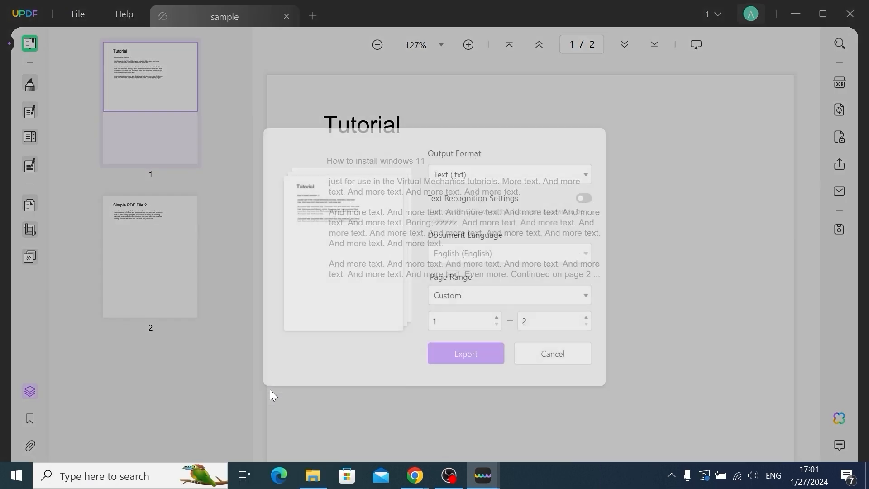
{"action": "left_click", "coordinate": [474, 327]}
{"action": "left_click", "coordinate": [435, 328]}
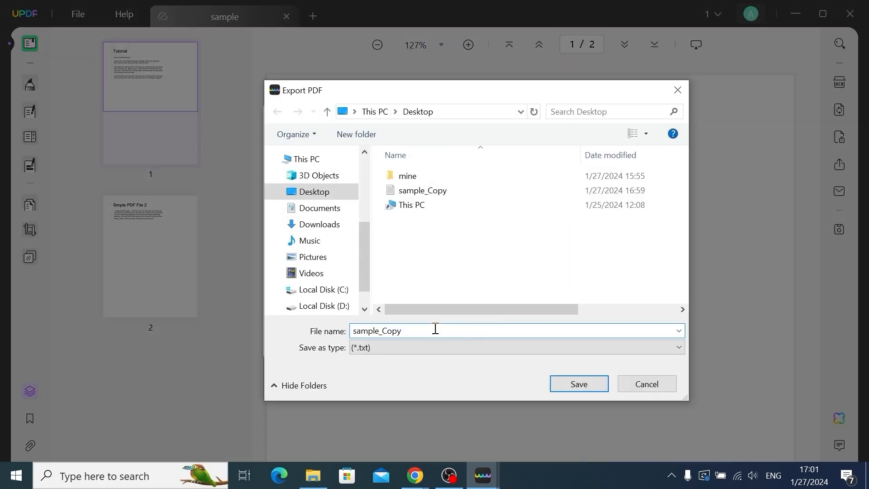
{"action": "type", "text": "1"}
{"action": "left_click", "coordinate": [577, 385]}
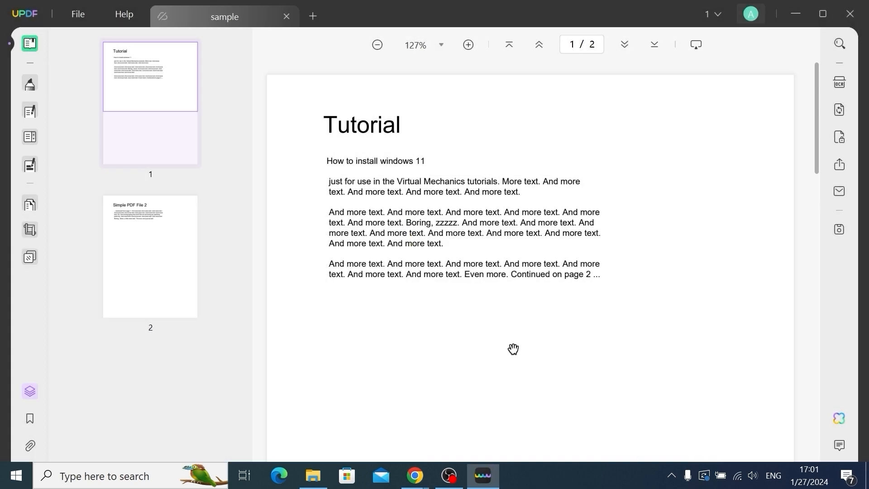
- Open the exported sample_Copy1 text file from the Desktop folder in Notepad and check the line "How to install windows 11"
{"action": "double_click", "coordinate": [450, 206]}
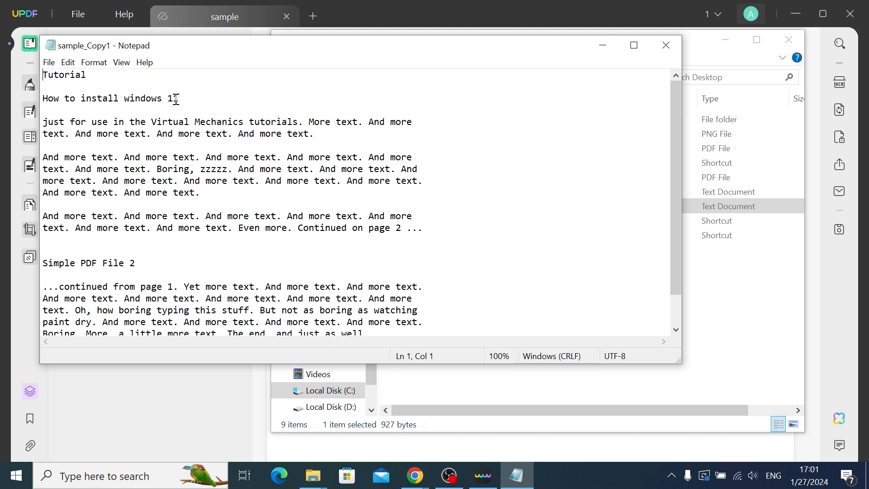
{"action": "left_click_drag", "start_coordinate": [176, 99], "coordinate": [84, 99]}
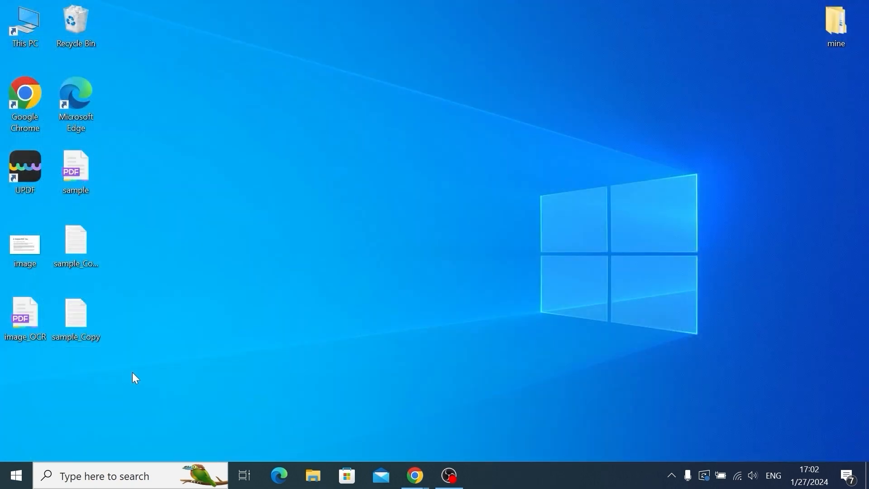